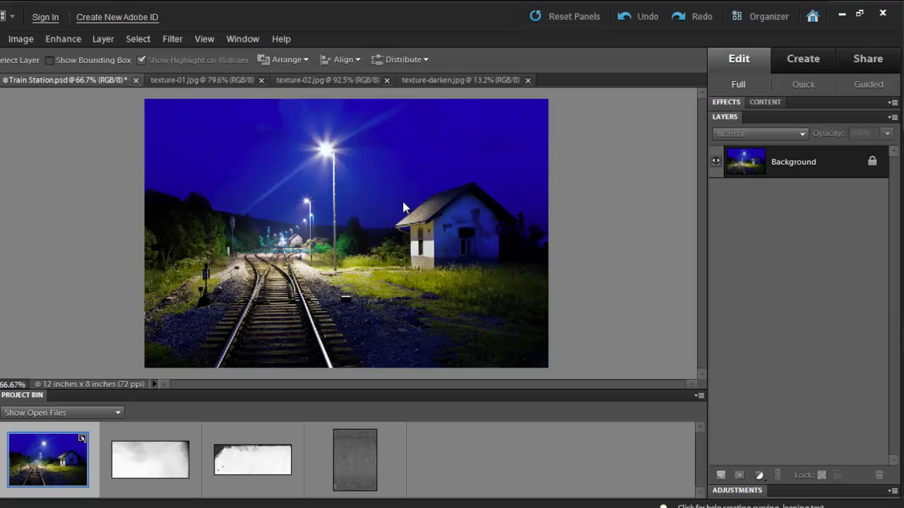
- Duplicate the photo layer and convert the copy to Newspaper black and white, with lower contrast and slightly more red
{"action": "key", "text": "ctrl+j"}
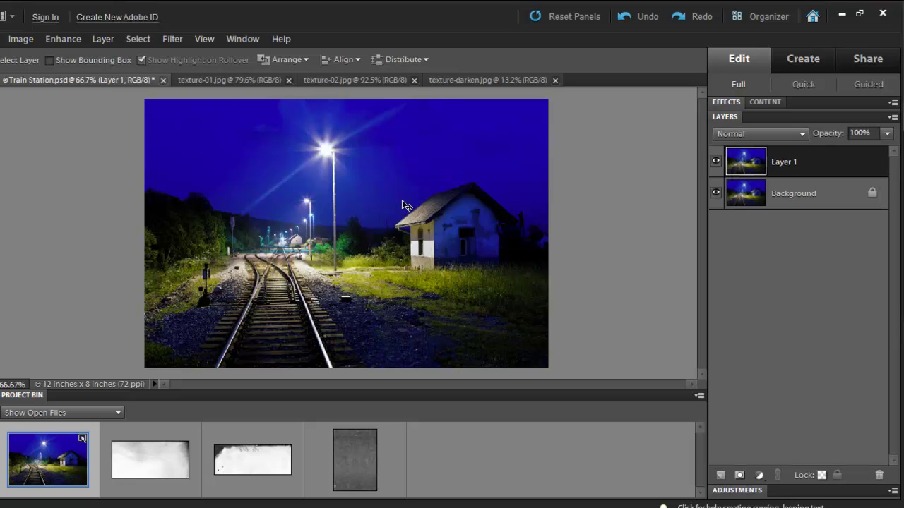
{"action": "key", "text": "ctrl+alt+b"}
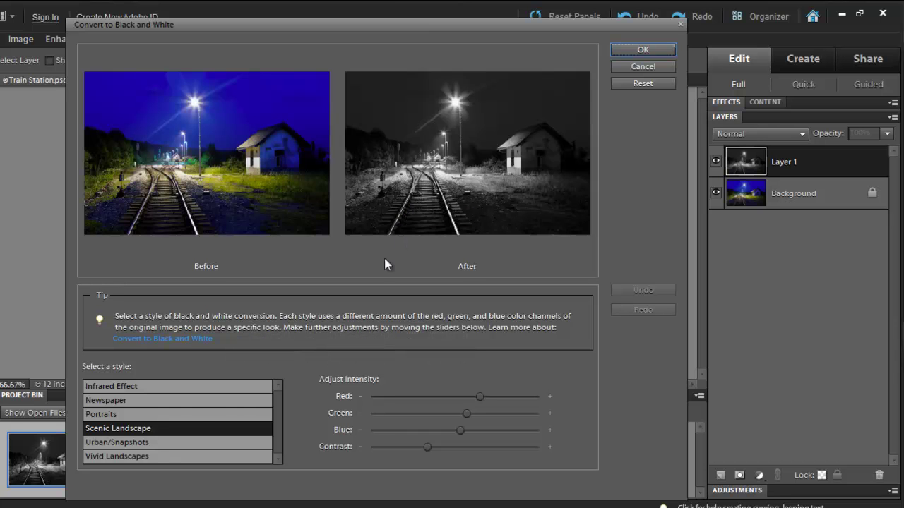
{"action": "left_click", "coordinate": [187, 400]}
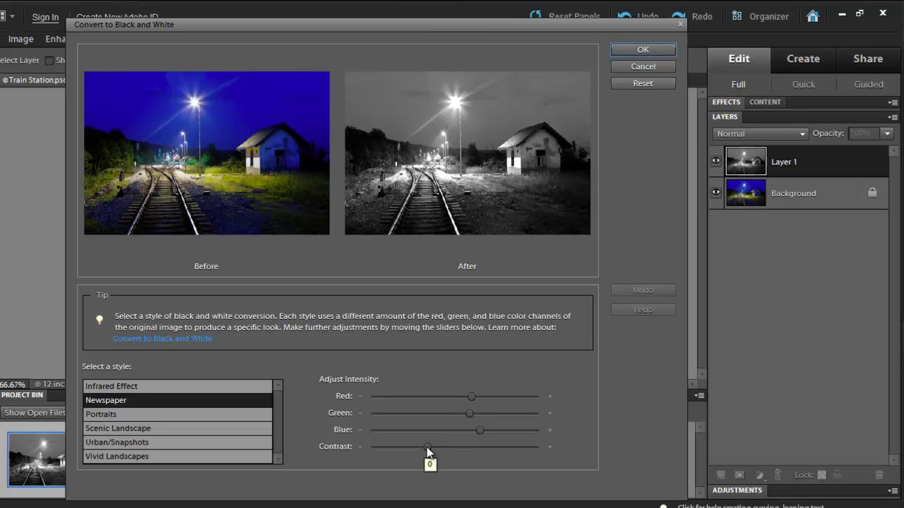
{"action": "left_click_drag", "start_coordinate": [427, 447], "coordinate": [380, 447]}
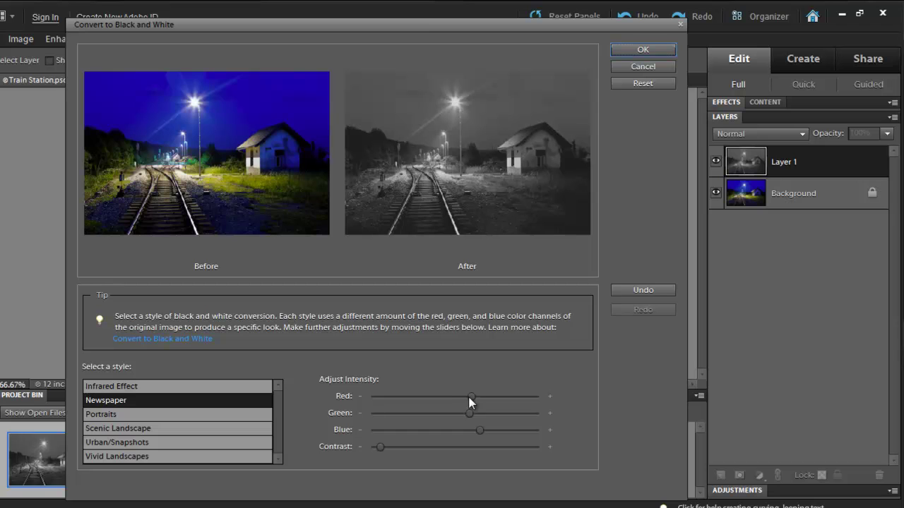
{"action": "left_click_drag", "start_coordinate": [472, 396], "coordinate": [502, 397]}
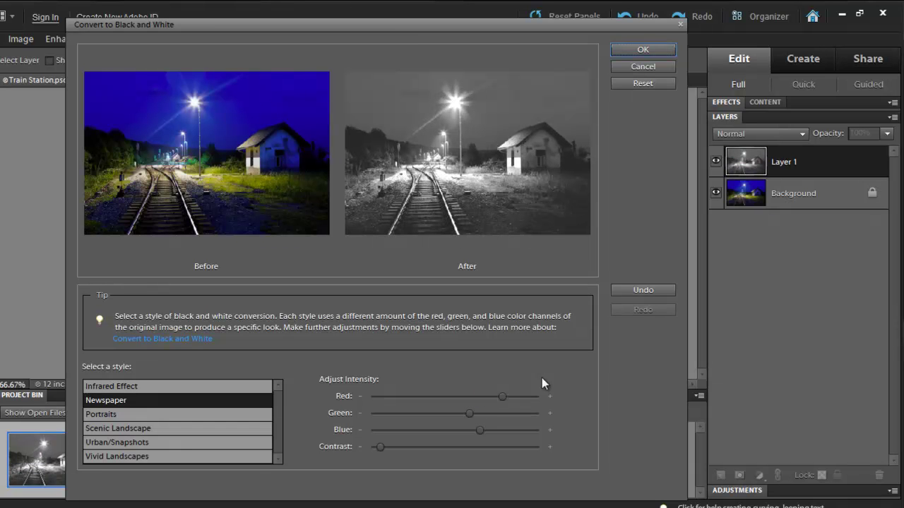
{"action": "left_click", "coordinate": [630, 49]}
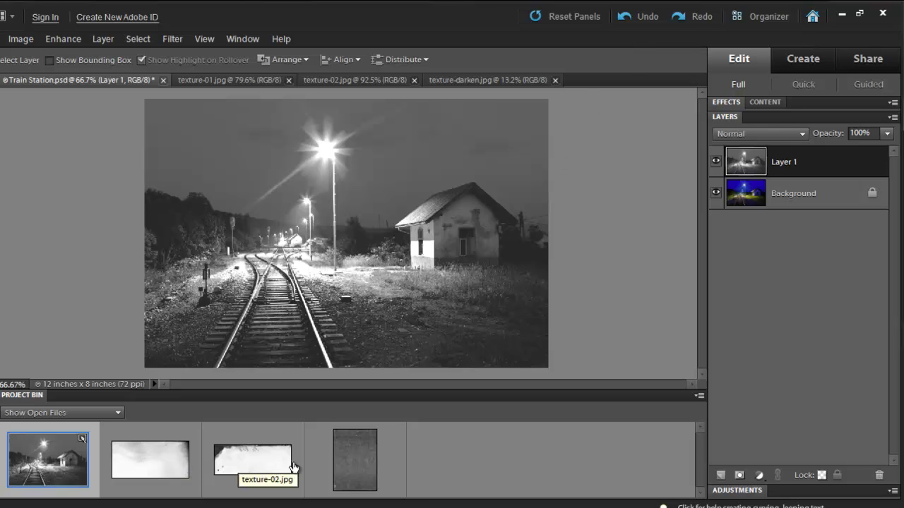
- Add texture-01 as a new layer and scale it across the photo's lower half
{"action": "left_click", "coordinate": [146, 469]}
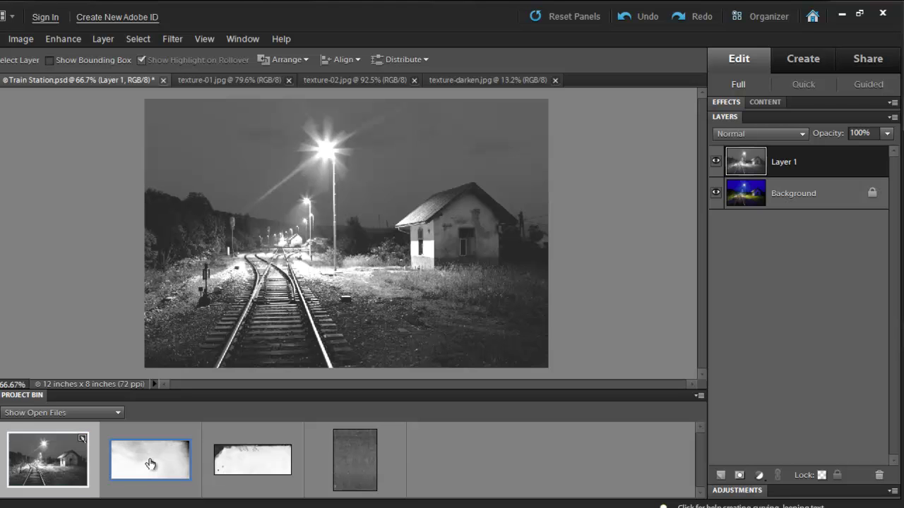
{"action": "left_click_drag", "start_coordinate": [150, 469], "coordinate": [301, 299]}
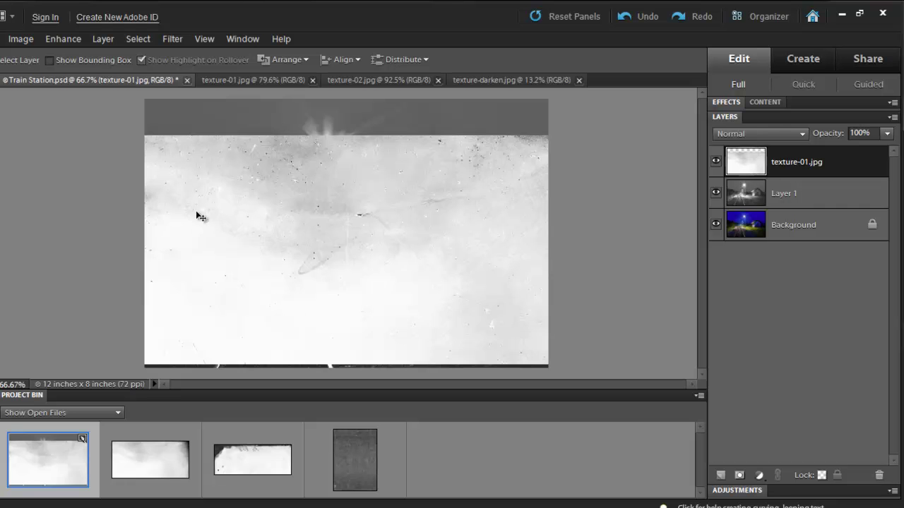
{"action": "left_click_drag", "start_coordinate": [187, 190], "coordinate": [267, 222]}
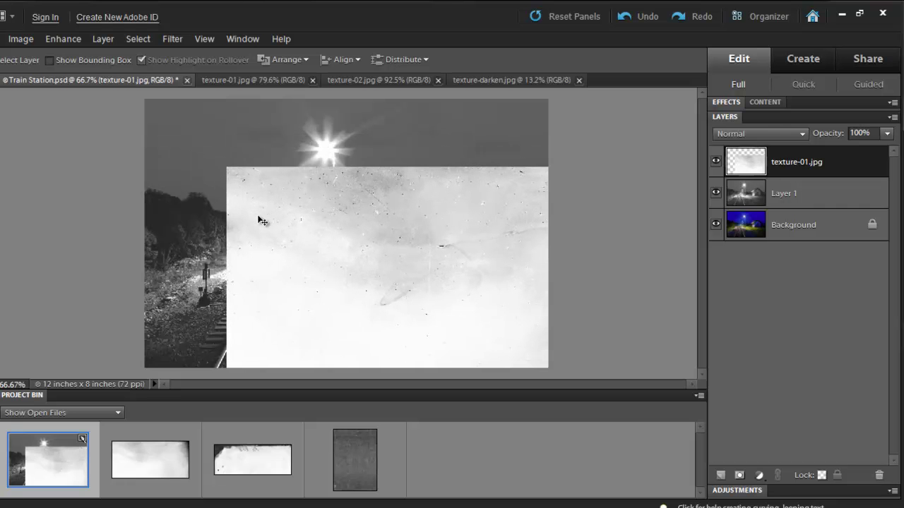
{"action": "key", "text": "ctrl+t"}
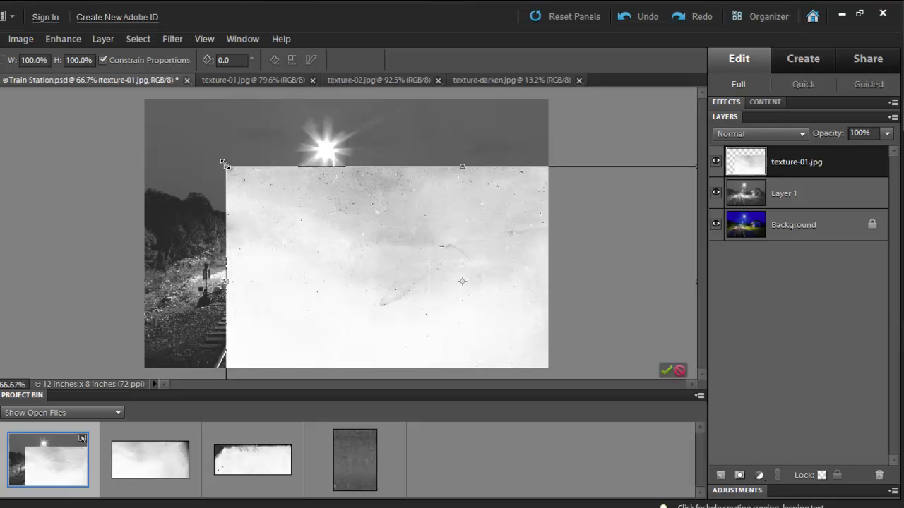
{"action": "left_click_drag", "start_coordinate": [223, 164], "coordinate": [369, 295]}
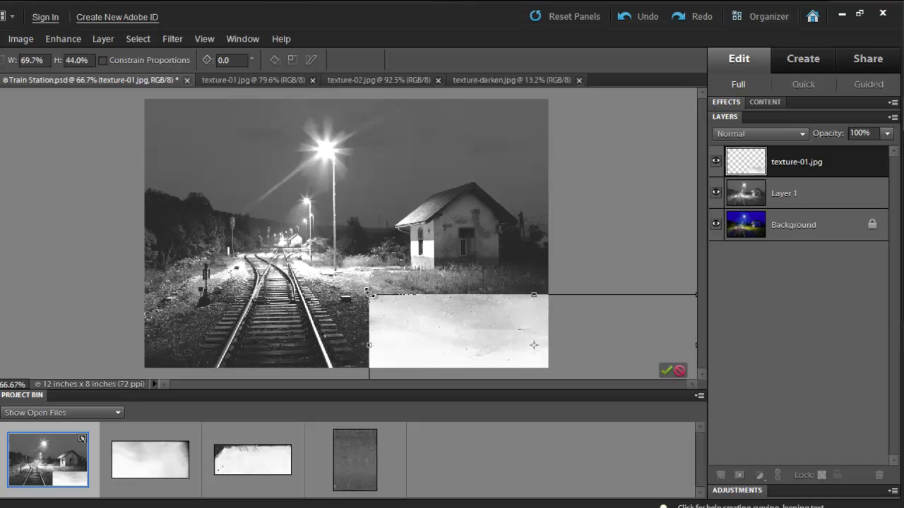
{"action": "left_click_drag", "start_coordinate": [393, 322], "coordinate": [213, 310]}
{"action": "left_click_drag", "start_coordinate": [472, 268], "coordinate": [537, 223]}
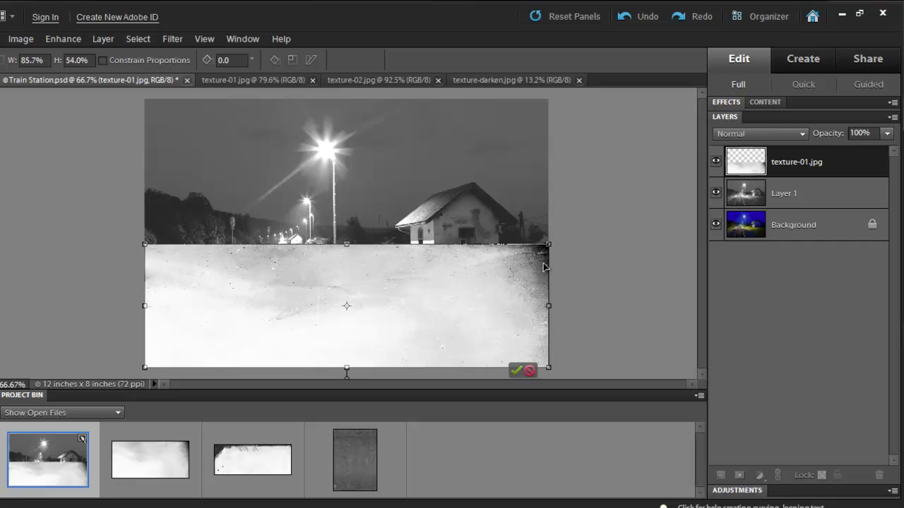
{"action": "left_click", "coordinate": [516, 371]}
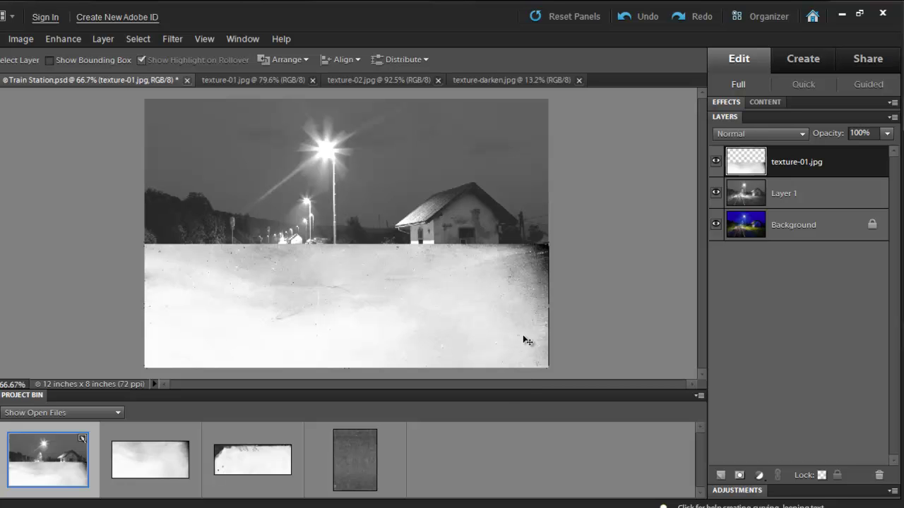
- Blend texture-01 with Linear Burn and toggle its visibility to compare
{"action": "left_click", "coordinate": [761, 135]}
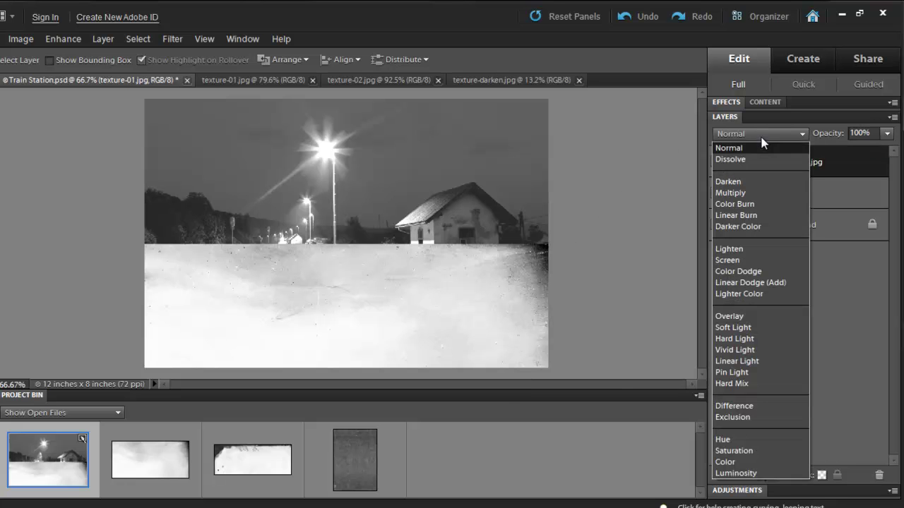
{"action": "left_click", "coordinate": [738, 216]}
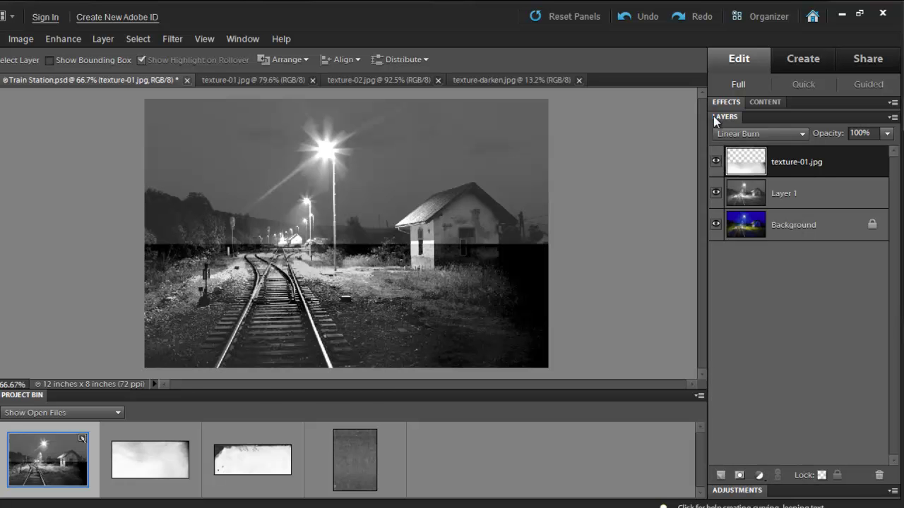
{"action": "left_click", "coordinate": [716, 162]}
{"action": "left_click", "coordinate": [716, 162]}
- Add texture-02 as a layer, rotate it 180° and stretch it over the photo's bottom
{"action": "left_click", "coordinate": [262, 471]}
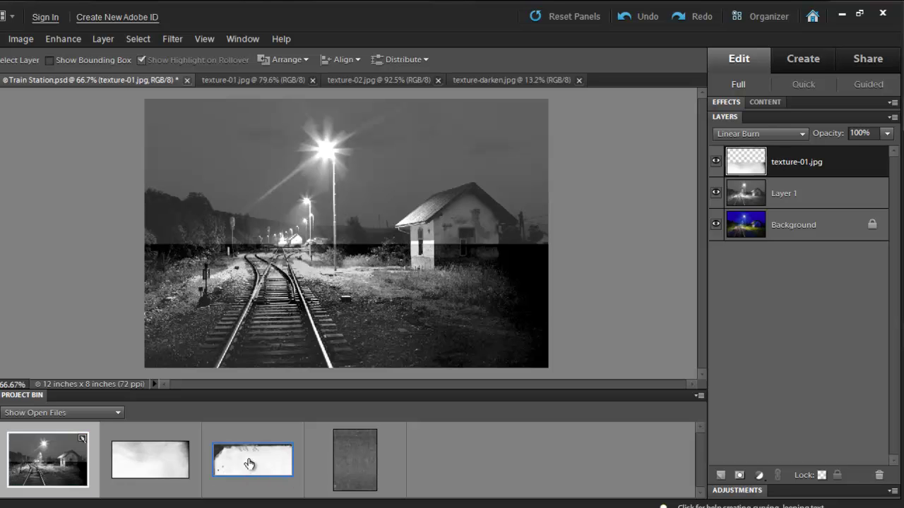
{"action": "left_click_drag", "start_coordinate": [252, 466], "coordinate": [311, 230]}
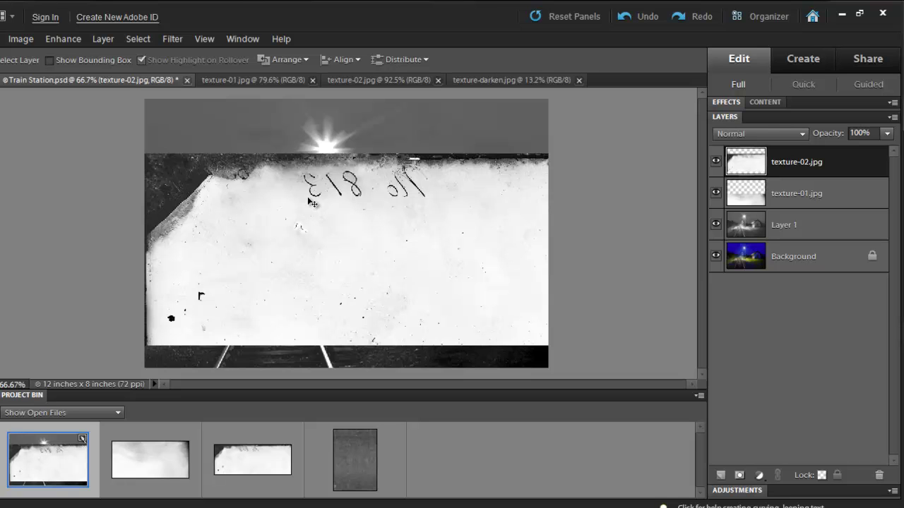
{"action": "key", "text": "ctrl+t"}
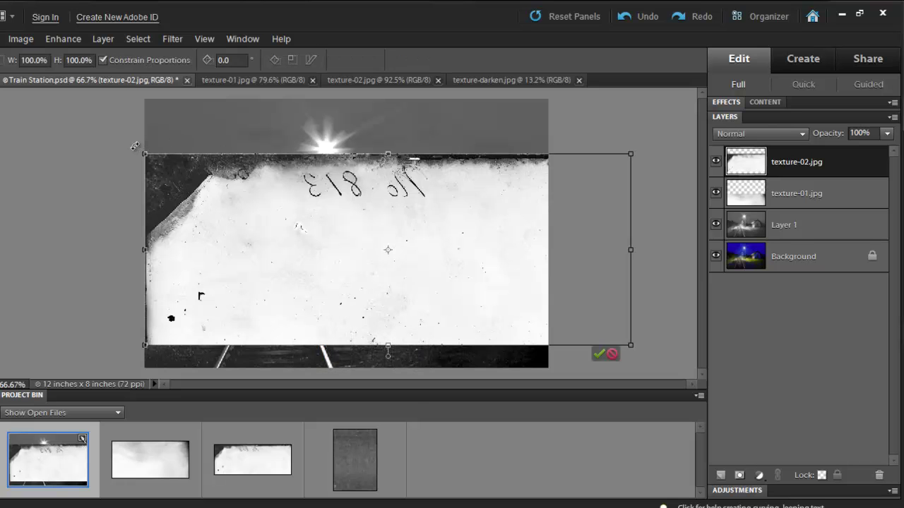
{"action": "left_click_drag", "start_coordinate": [135, 145], "coordinate": [487, 285]}
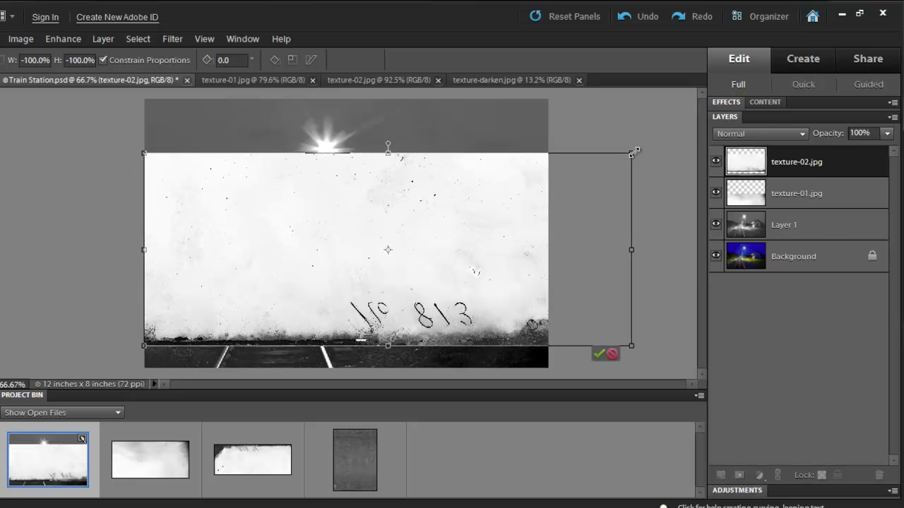
{"action": "left_click_drag", "start_coordinate": [627, 153], "coordinate": [550, 249]}
{"action": "left_click_drag", "start_coordinate": [549, 346], "coordinate": [548, 368]}
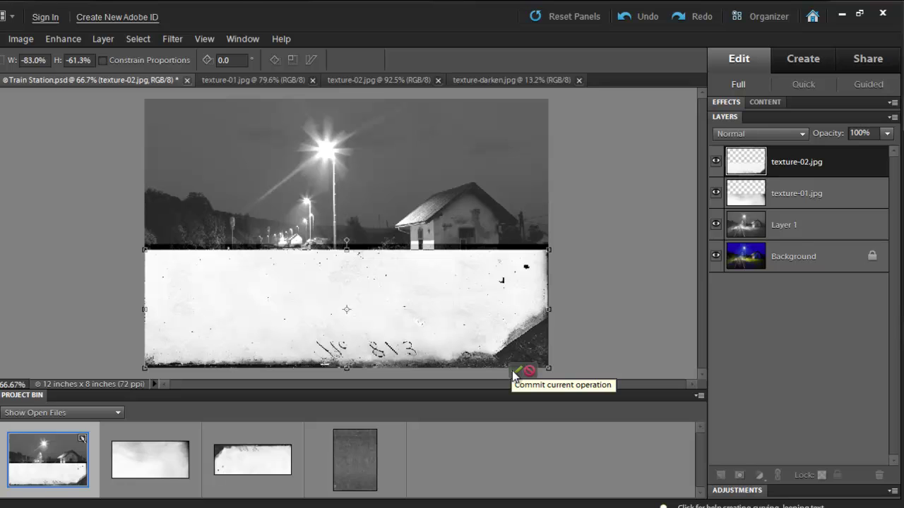
{"action": "left_click", "coordinate": [516, 370]}
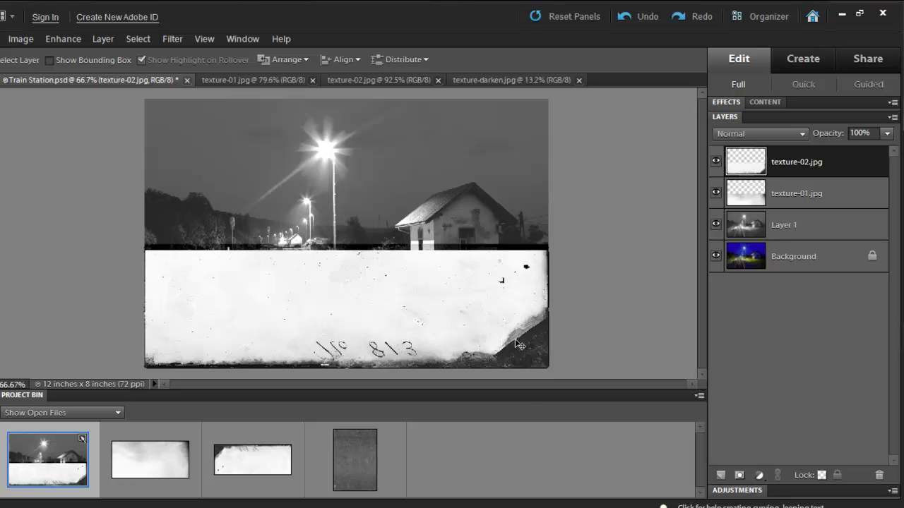
- Set texture-02 to Multiply and move texture-01 higher up over the photo
{"action": "left_click", "coordinate": [756, 136]}
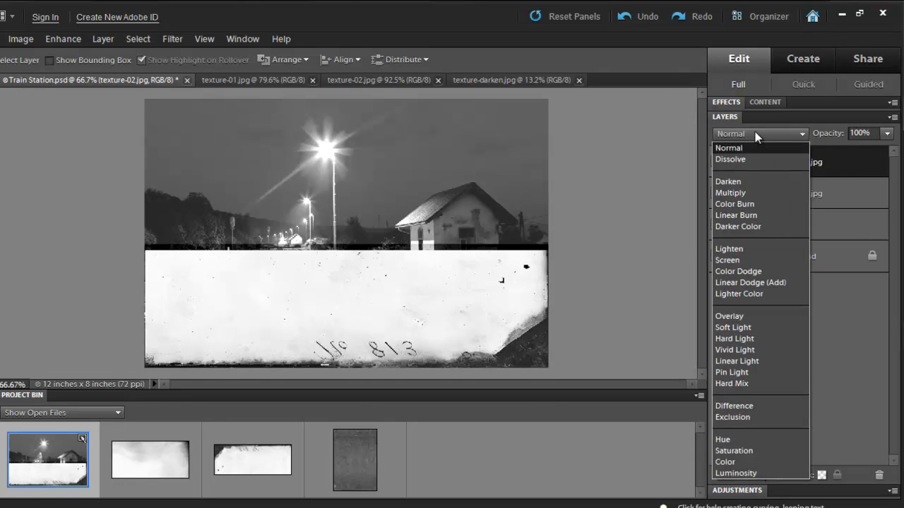
{"action": "left_click", "coordinate": [742, 194]}
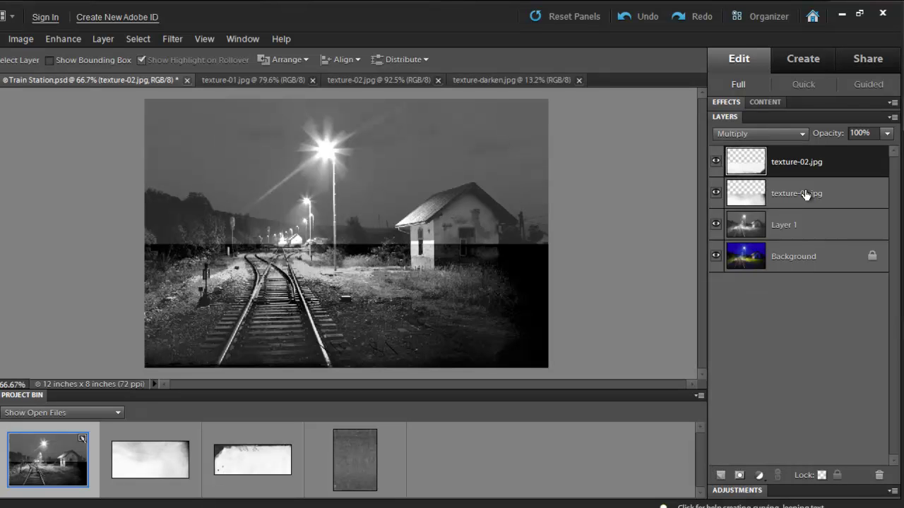
{"action": "left_click", "coordinate": [830, 193]}
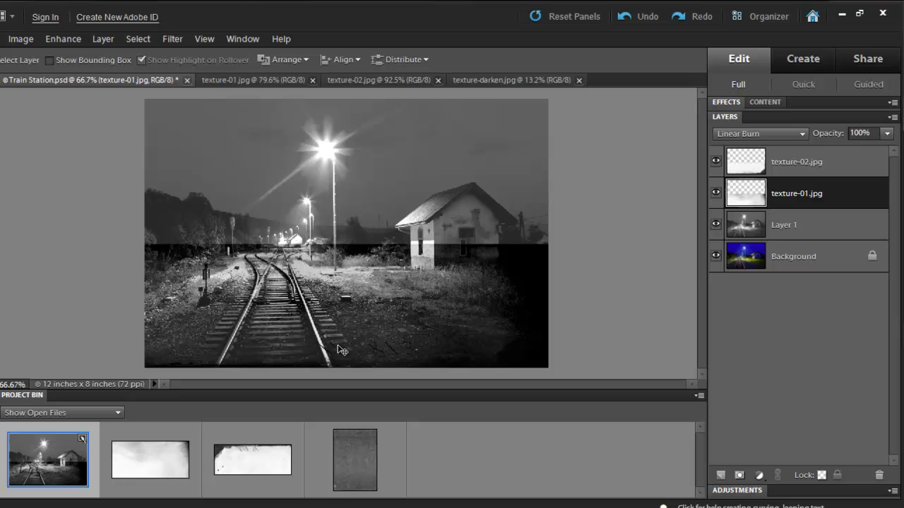
{"action": "left_click_drag", "start_coordinate": [340, 347], "coordinate": [347, 186]}
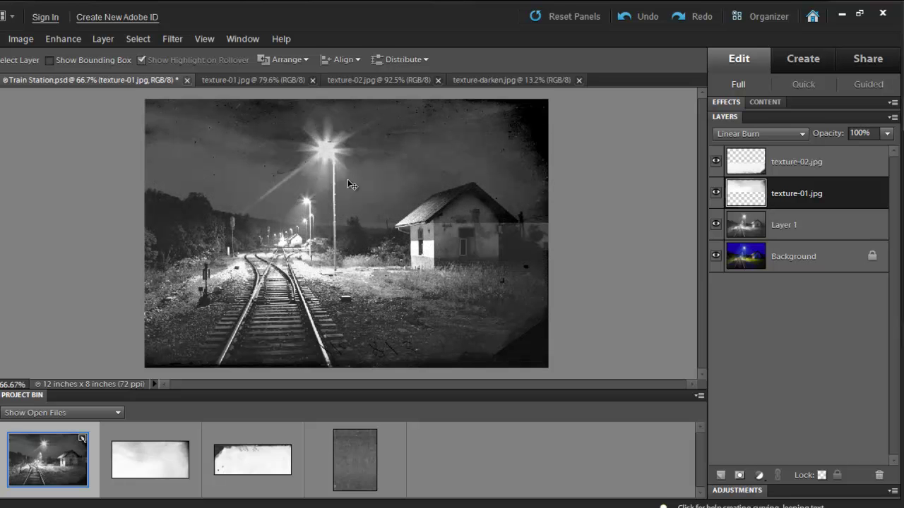
{"action": "left_click", "coordinate": [793, 164]}
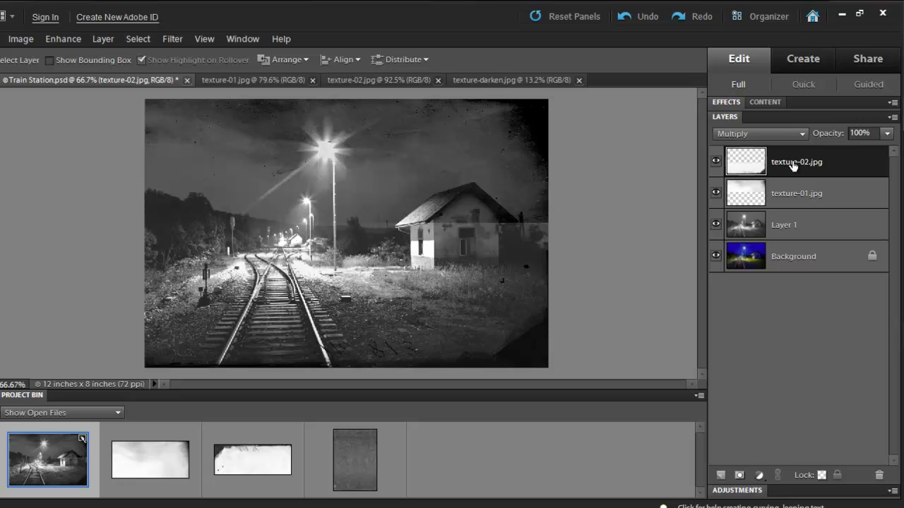
- Duplicate the texture-02.jpg layer twice, creating copy and copy 2 in Multiply
{"action": "key", "text": "ctrl+j"}
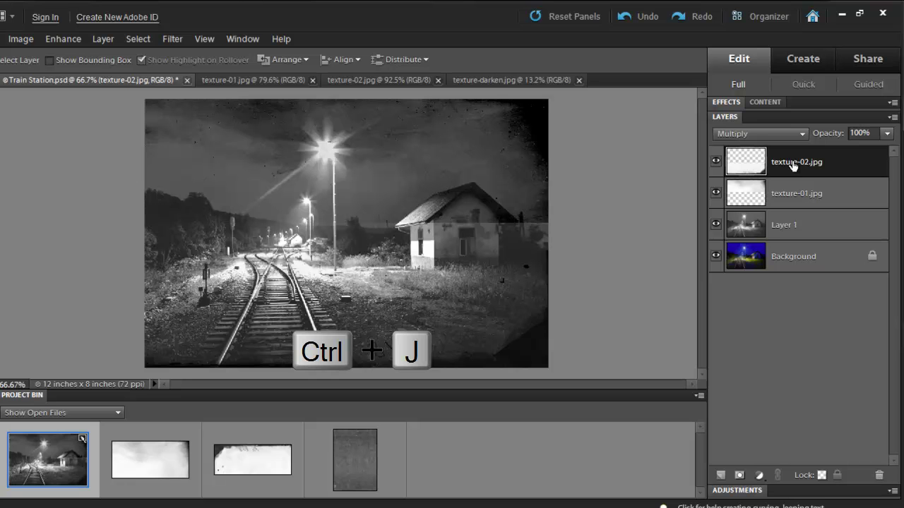
{"action": "key", "text": "ctrl+j"}
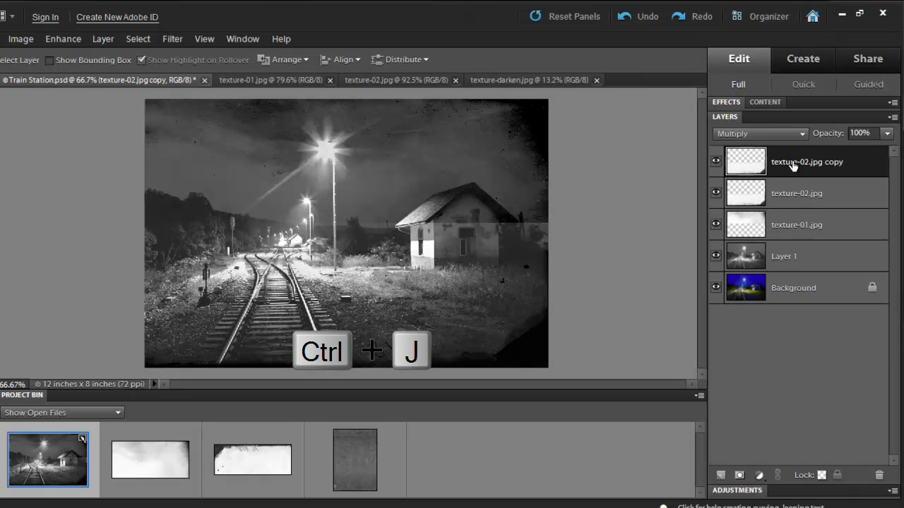
{"action": "key", "text": "ctrl+j"}
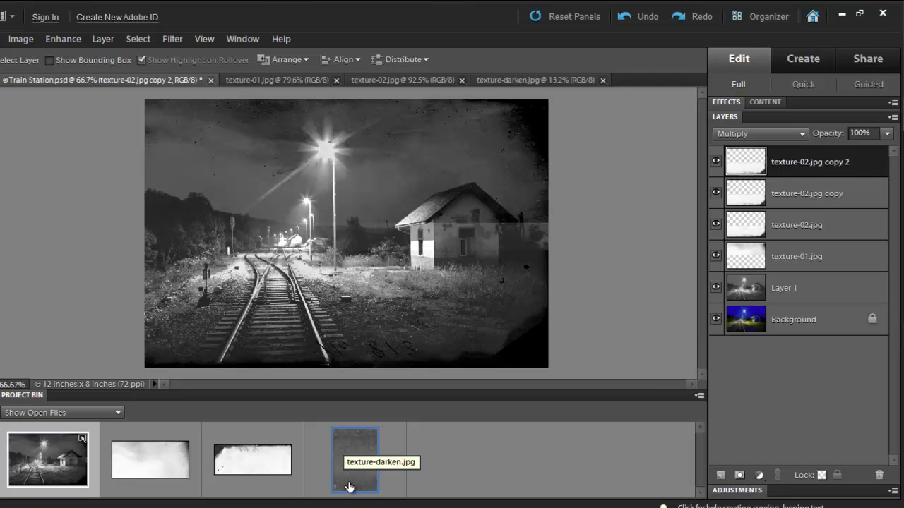
- Bring texture-darken.jpg in as a top layer positioned to cover the whole photo
{"action": "left_click_drag", "start_coordinate": [348, 488], "coordinate": [330, 232]}
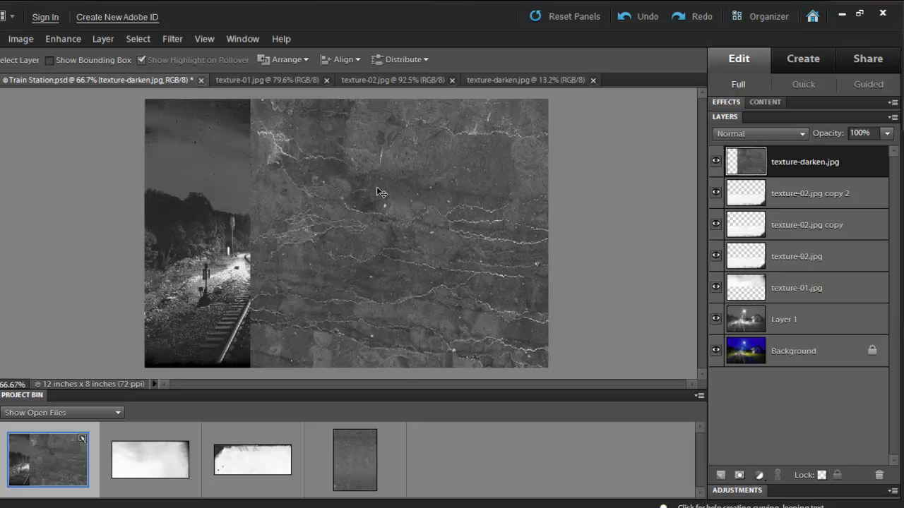
{"action": "left_click_drag", "start_coordinate": [375, 198], "coordinate": [347, 198]}
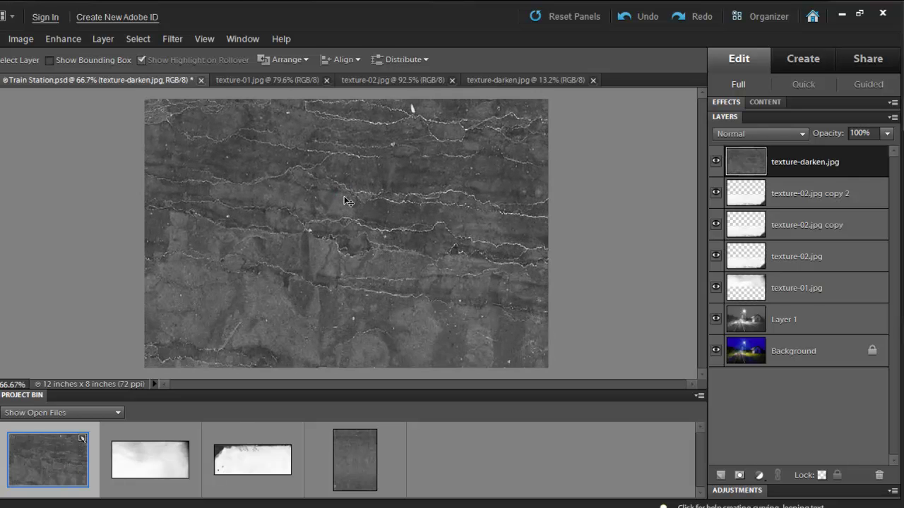
- Blend texture-darken.jpg in Darken mode, shift it across the photo, and toggle it to compare
{"action": "left_click", "coordinate": [742, 135]}
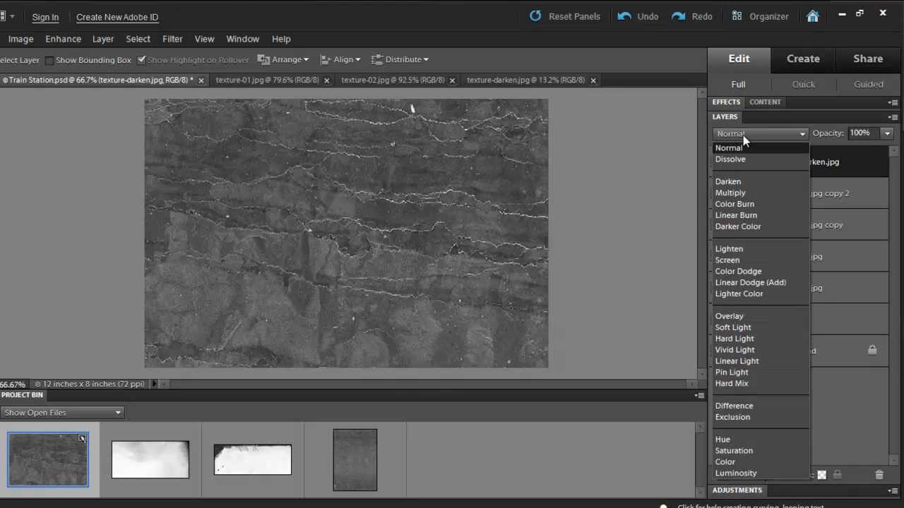
{"action": "left_click", "coordinate": [747, 184]}
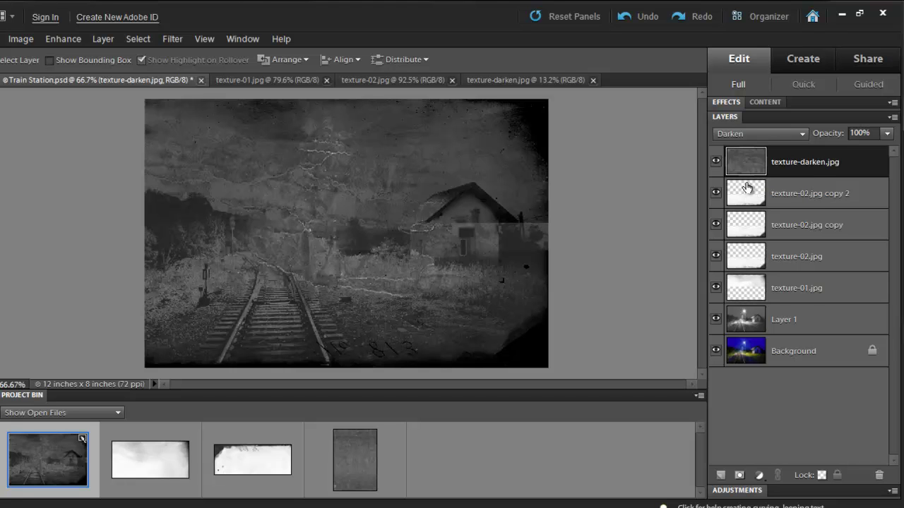
{"action": "left_click_drag", "start_coordinate": [346, 179], "coordinate": [373, 228]}
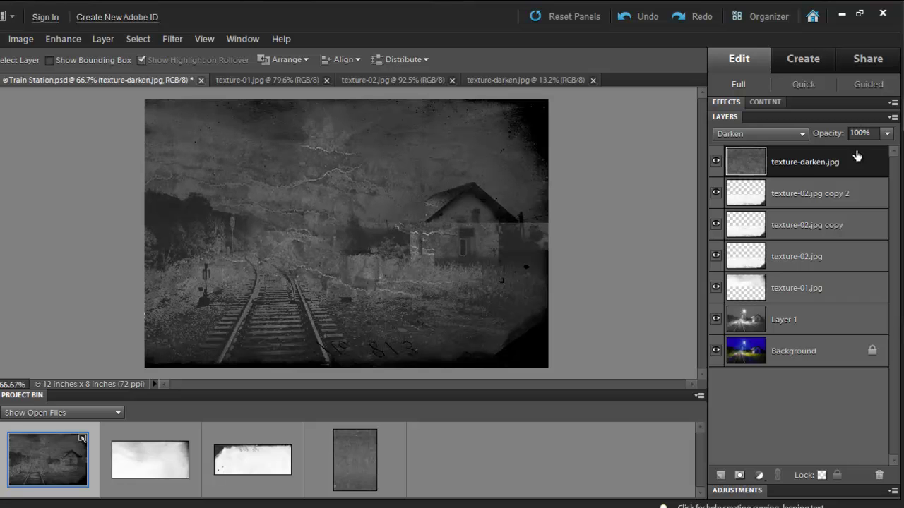
{"action": "left_click", "coordinate": [716, 163]}
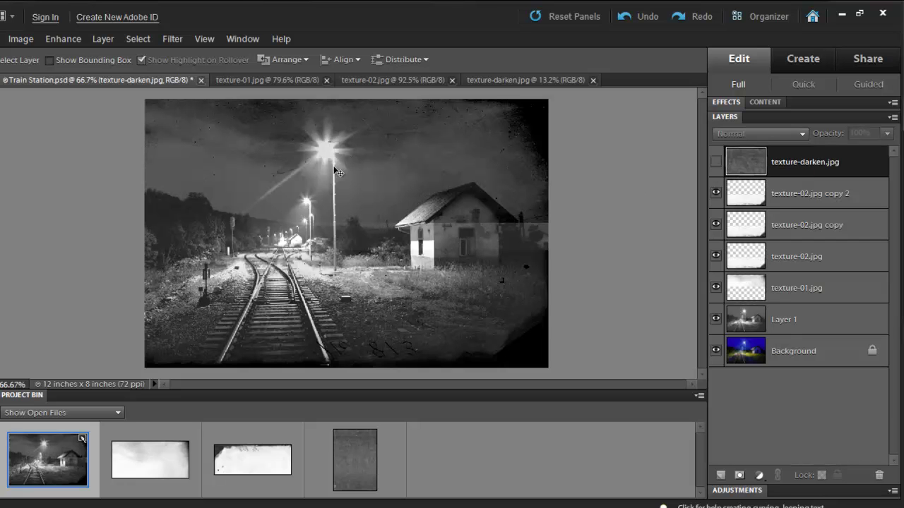
{"action": "left_click", "coordinate": [716, 162]}
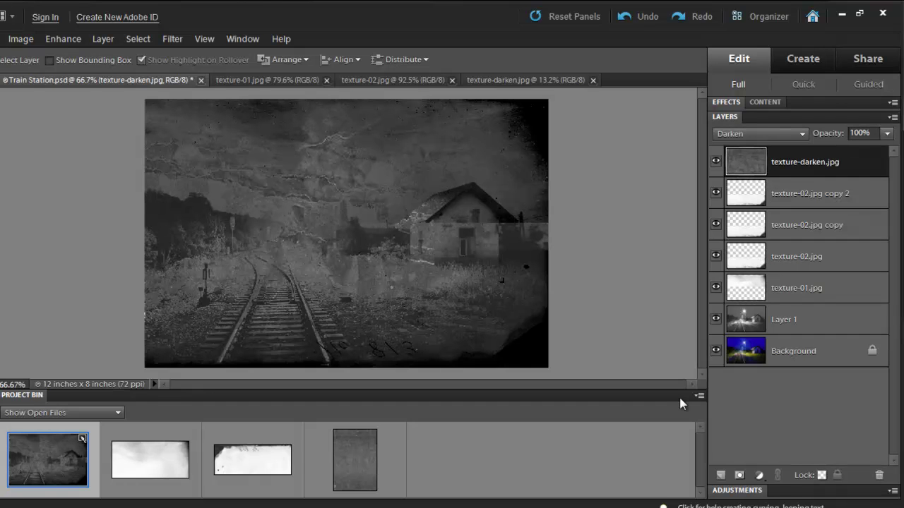
- Add a Photo Filter adjustment layer using Warming Filter (85) at 42% density
{"action": "left_click", "coordinate": [759, 476]}
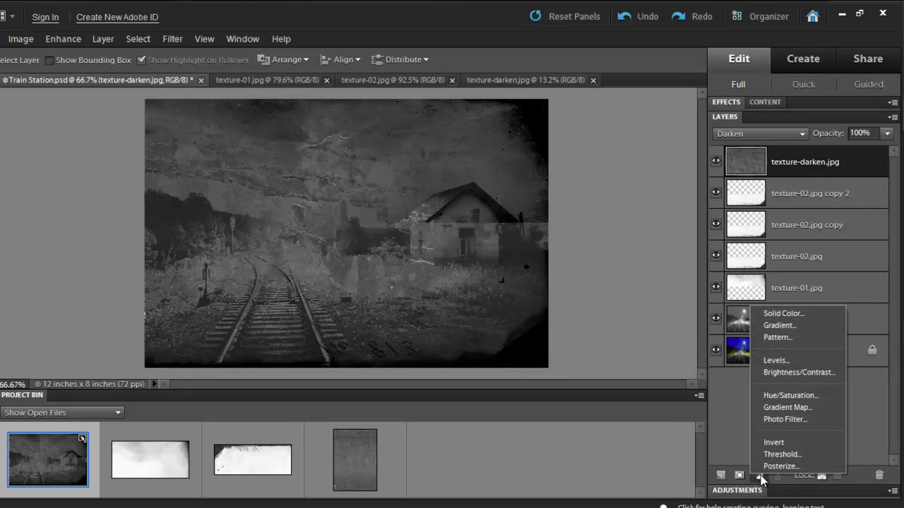
{"action": "left_click", "coordinate": [784, 421]}
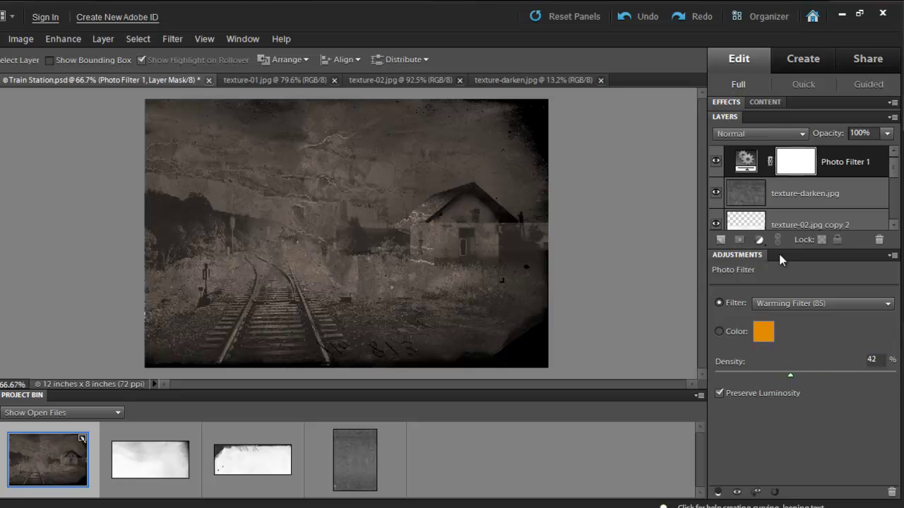
{"action": "left_click", "coordinate": [737, 256]}
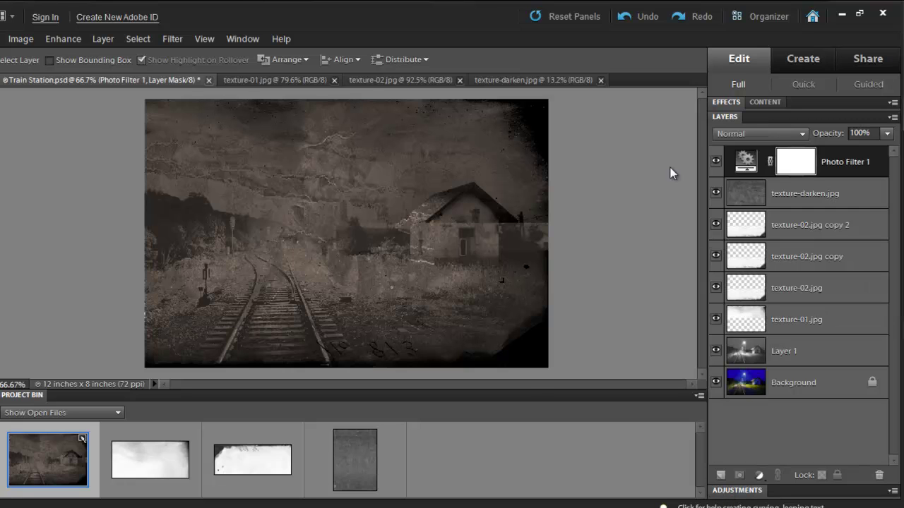
- Show only the Background, then turn Layer 1, texture-01 and texture-02 back on
{"action": "left_click", "coordinate": [716, 383], "text": "alt"}
{"action": "left_click", "coordinate": [774, 385]}
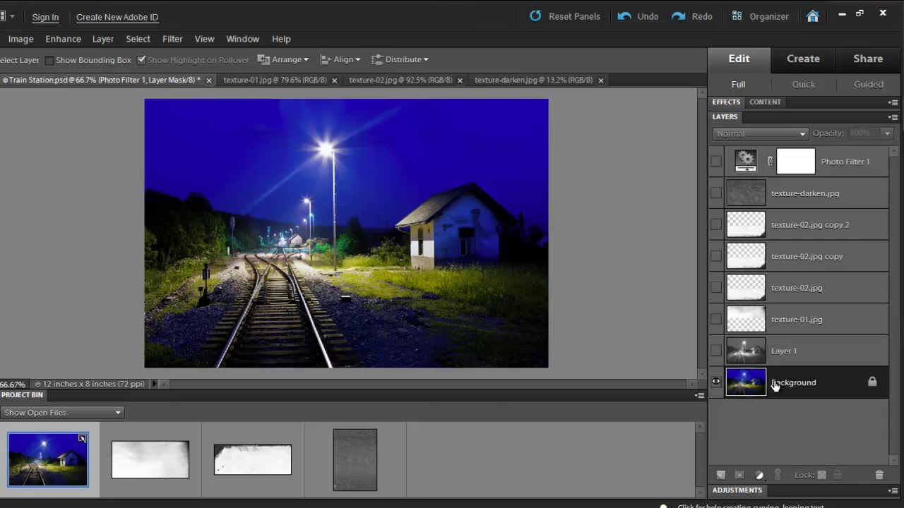
{"action": "left_click", "coordinate": [715, 351]}
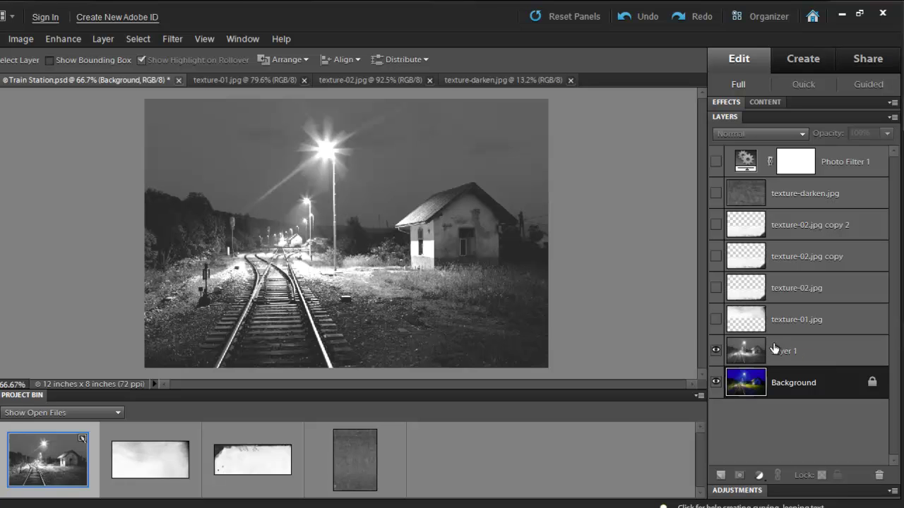
{"action": "left_click", "coordinate": [716, 320]}
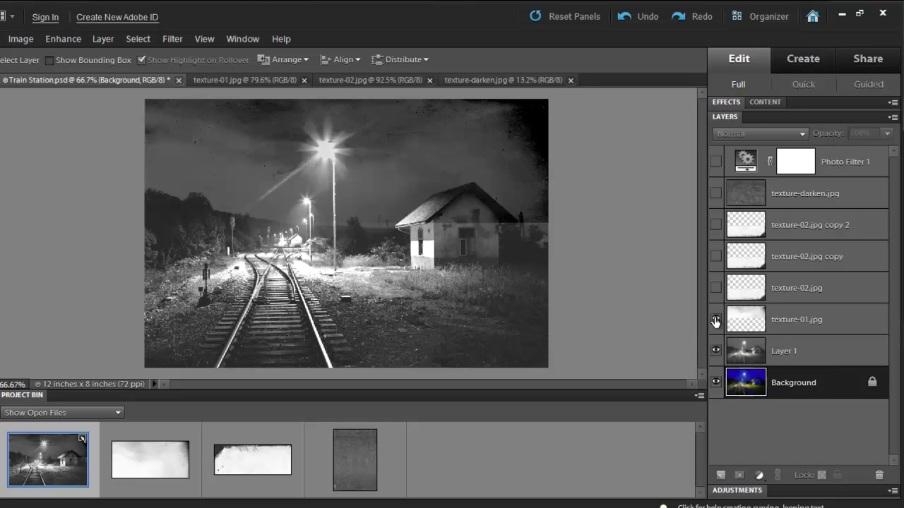
{"action": "left_click", "coordinate": [783, 320]}
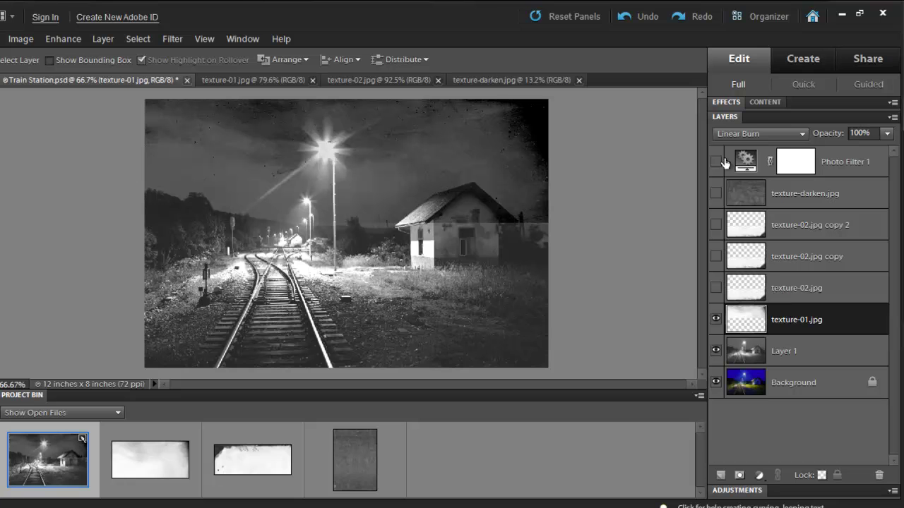
{"action": "left_click", "coordinate": [716, 288]}
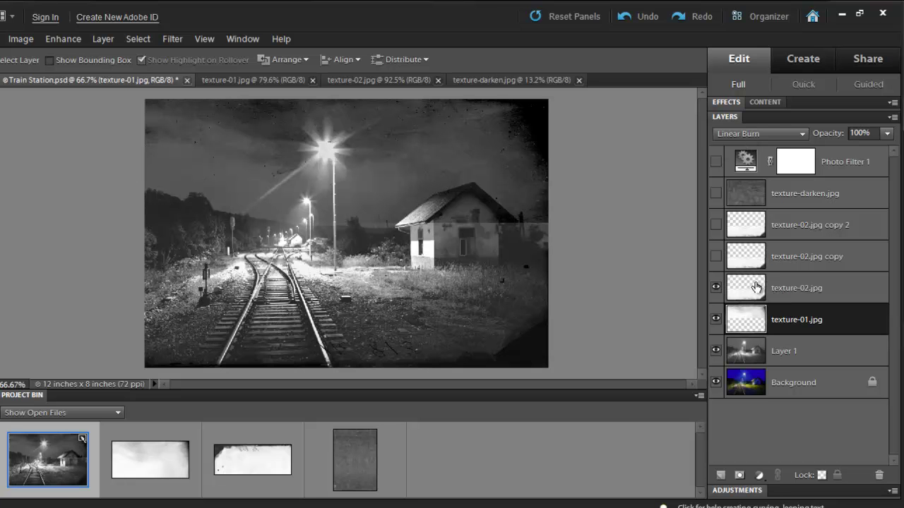
{"action": "left_click", "coordinate": [783, 286]}
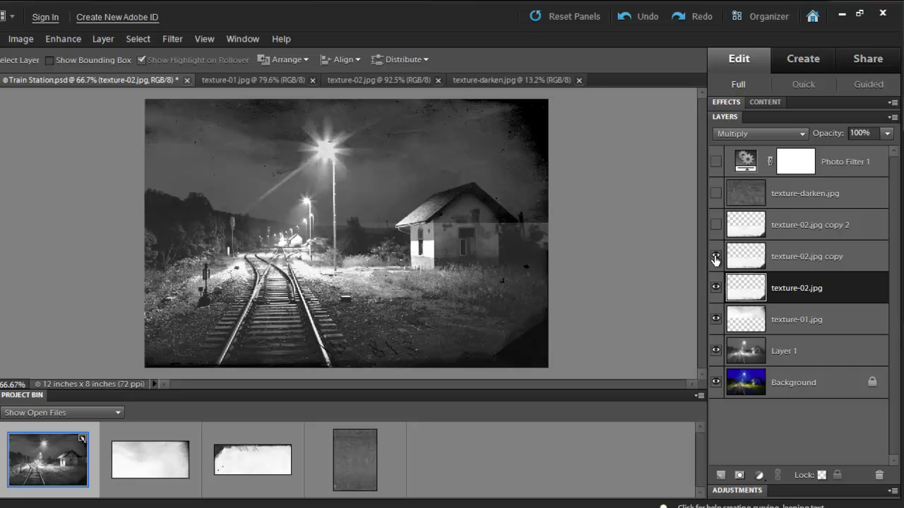
- Turn on both texture-02 copies and texture-darken, then reposition the crack texture
{"action": "left_click", "coordinate": [716, 259]}
{"action": "left_click", "coordinate": [763, 256]}
{"action": "left_click", "coordinate": [772, 226]}
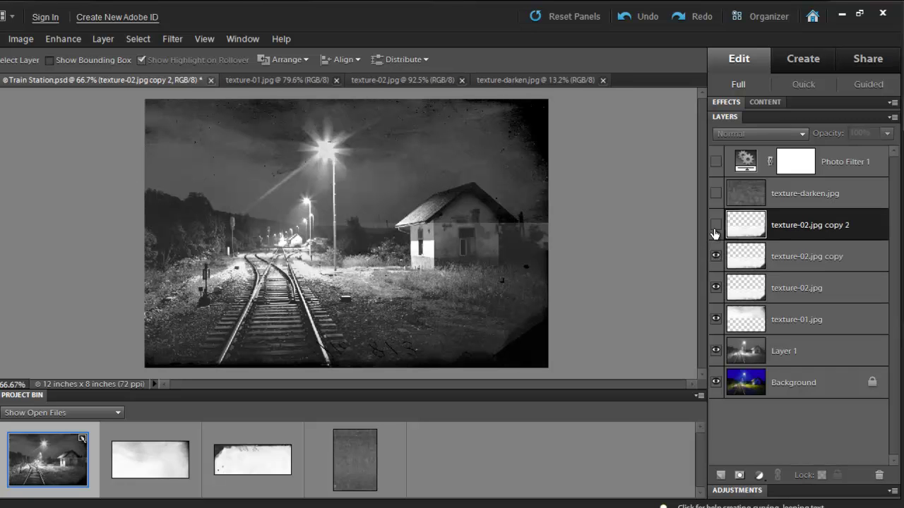
{"action": "left_click", "coordinate": [715, 226]}
{"action": "left_click", "coordinate": [773, 191]}
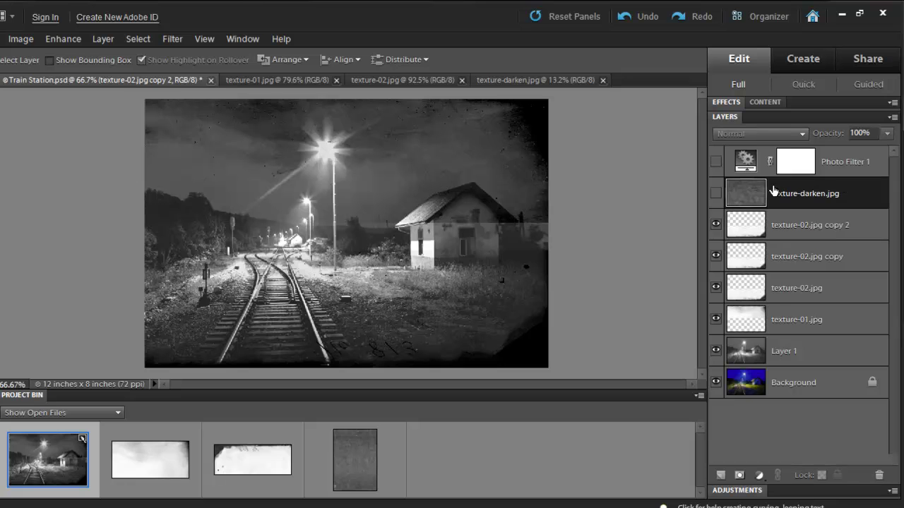
{"action": "left_click", "coordinate": [716, 195]}
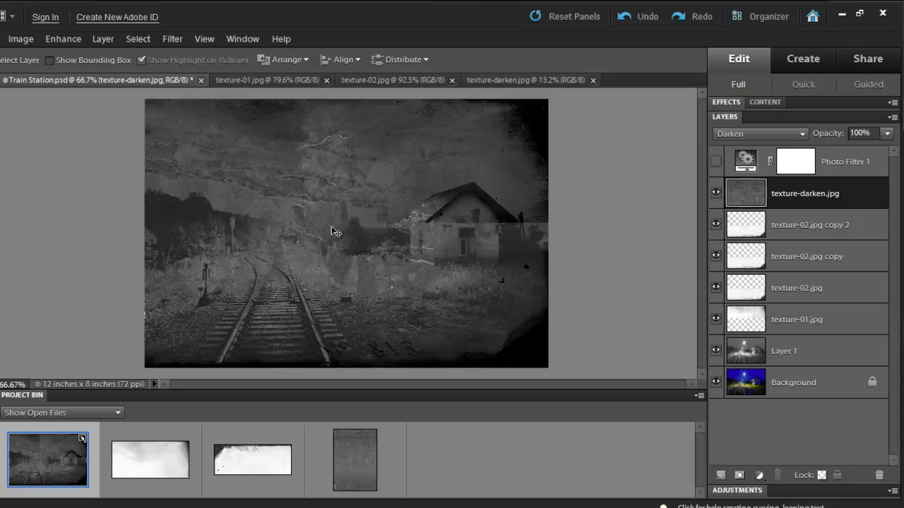
{"action": "mouse_move", "coordinate": [333, 228]}
{"action": "left_mouse_down"}
{"action": "mouse_move", "coordinate": [299, 216]}
{"action": "mouse_move", "coordinate": [322, 226]}
{"action": "left_mouse_up"}
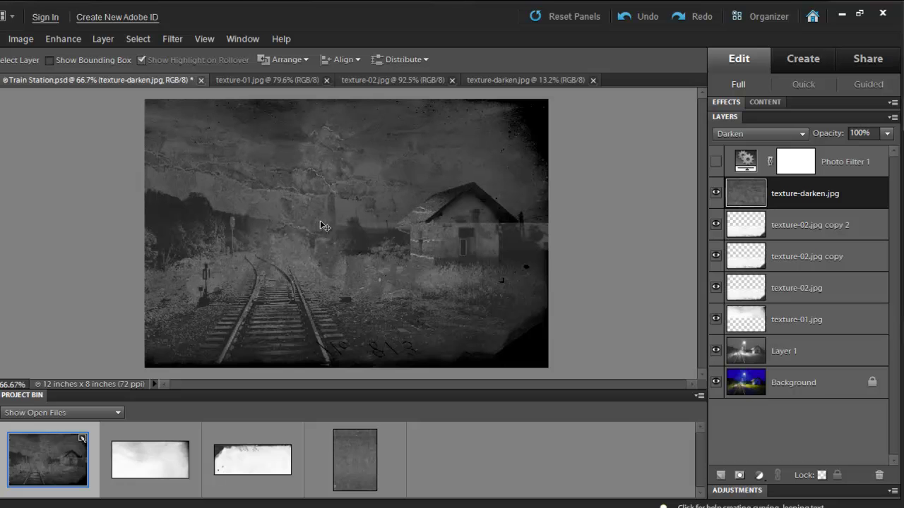
- Make Photo Filter 1 visible again to restore the sepia warming tint
{"action": "left_click", "coordinate": [716, 162]}
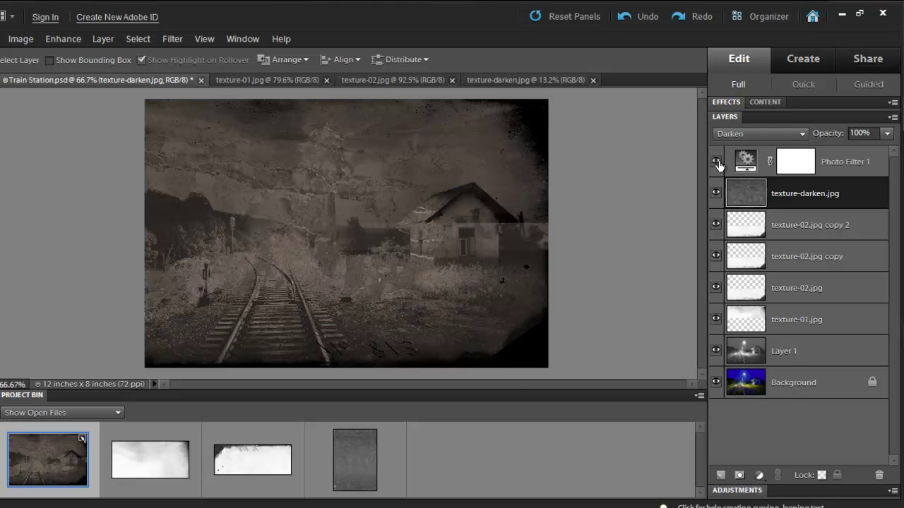